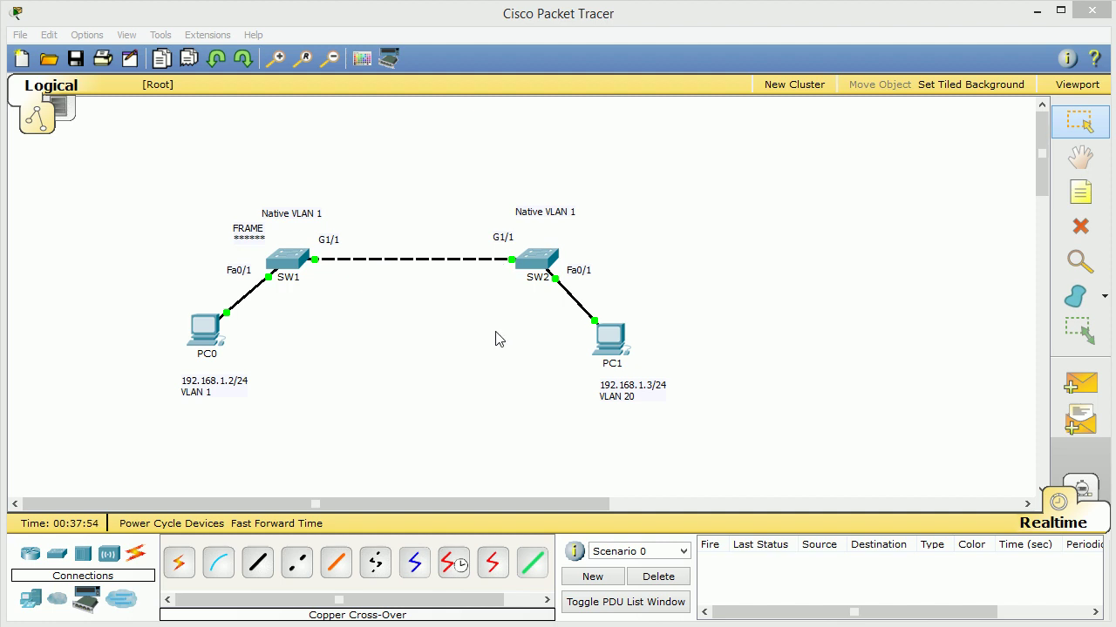
Move the FRAME note beside PC0, then carry it onto SW1 and across the trunk toward SW2
drag(246, 234, 286, 267)
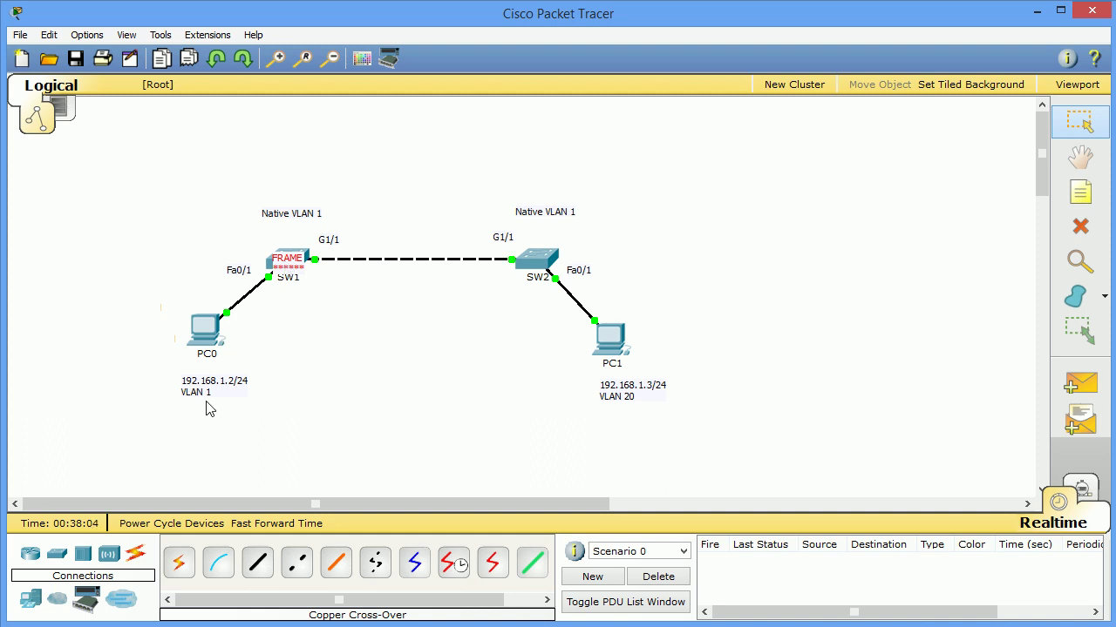
drag(294, 261, 478, 284)
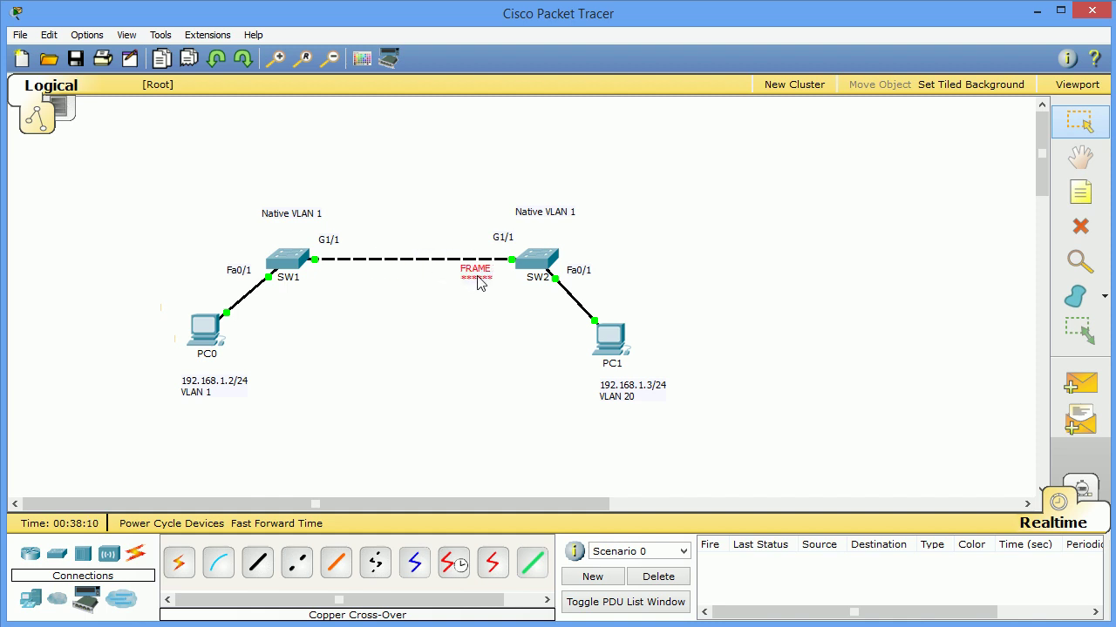
drag(477, 284, 486, 336)
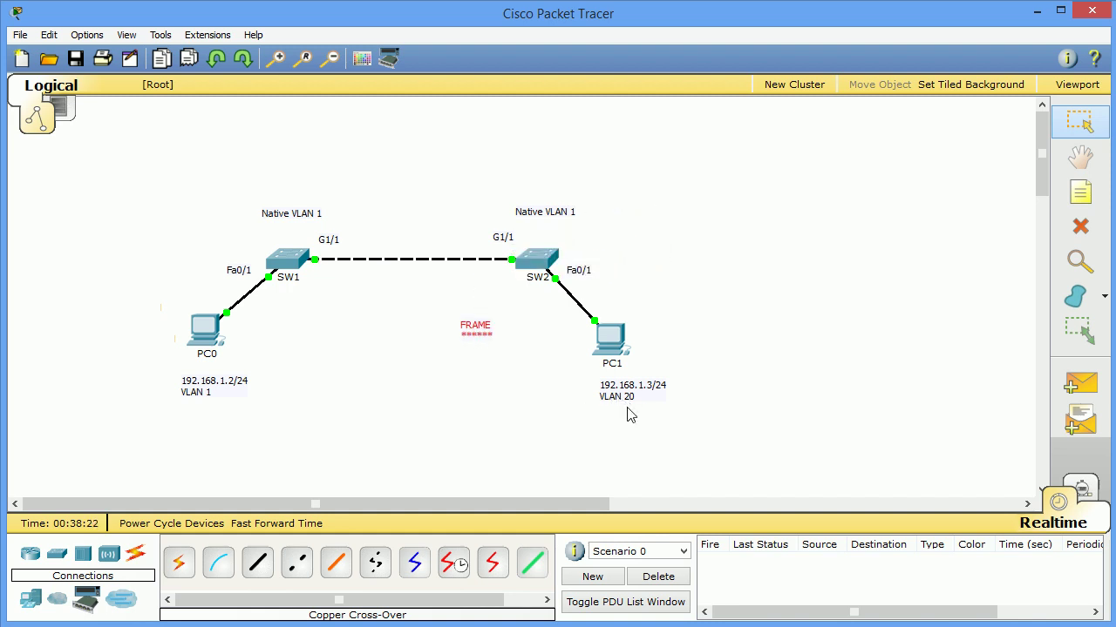
Put the FRAME note back beside PC0 and open SW2's command line, moved clear of the topology
drag(483, 342, 181, 268)
click(537, 261)
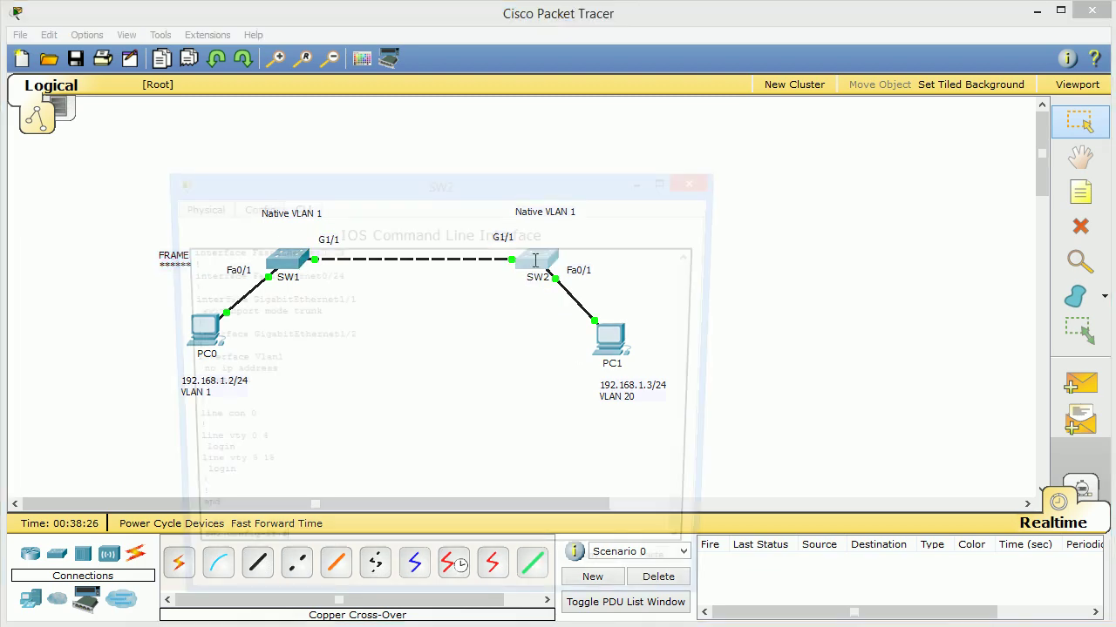
drag(526, 187, 1042, 101)
click(935, 375)
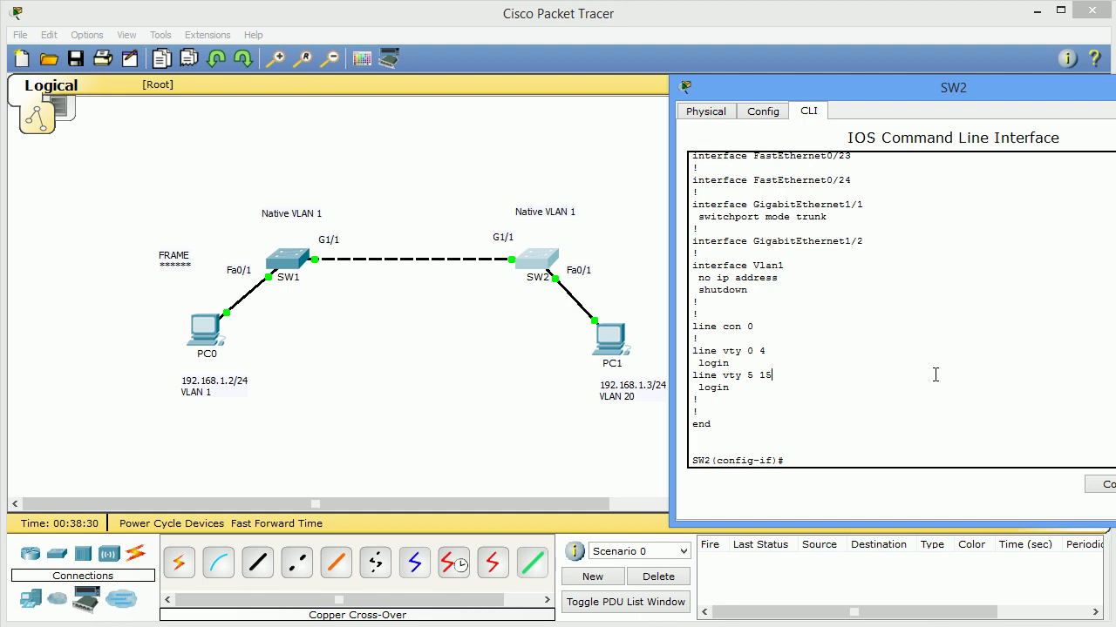
On SW2, exit to global config, enter int g1/1 and set switchport native vlan 20
text(exit)
key(Return)
text(int g1/1)
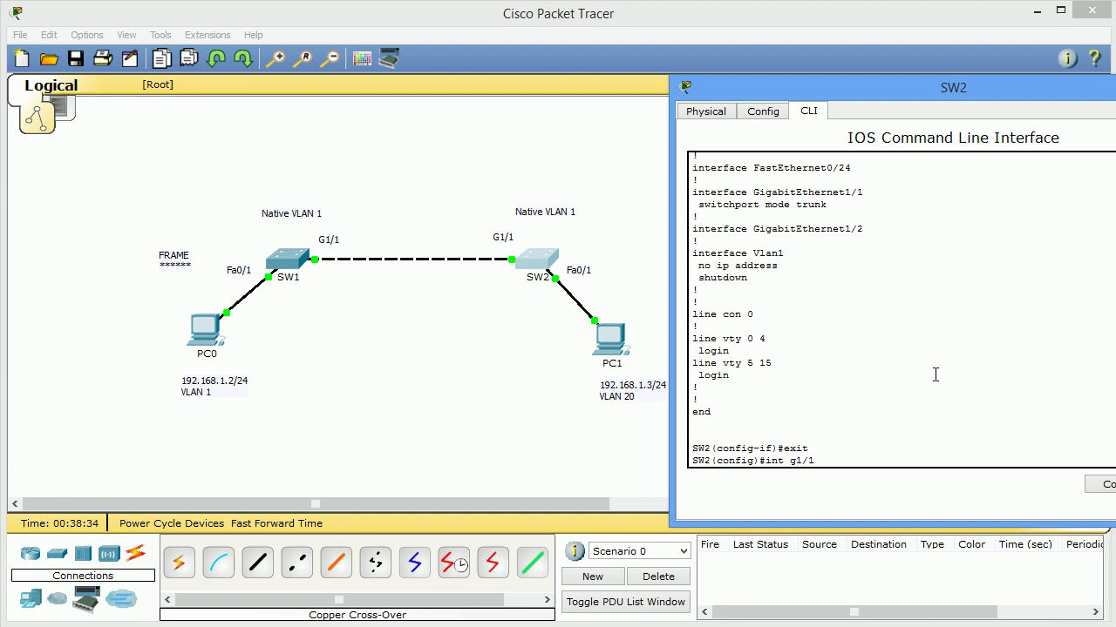
key(Return)
text(sw)
key(Tab)
text(n)
key(Tab)
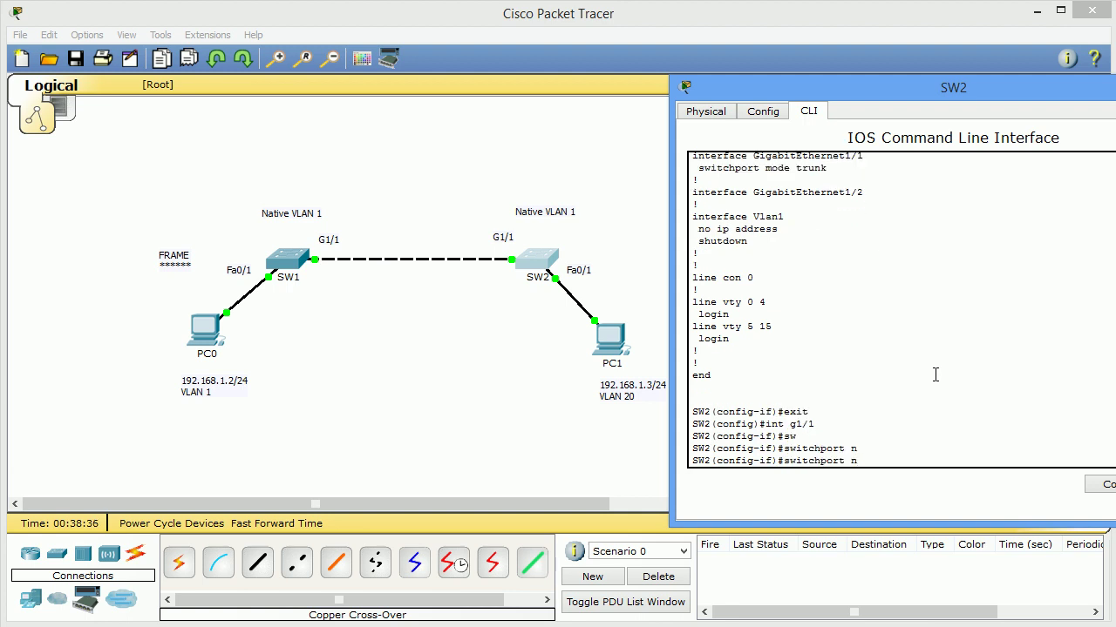
text(a)
key(Tab)
text(v)
key(Tab)
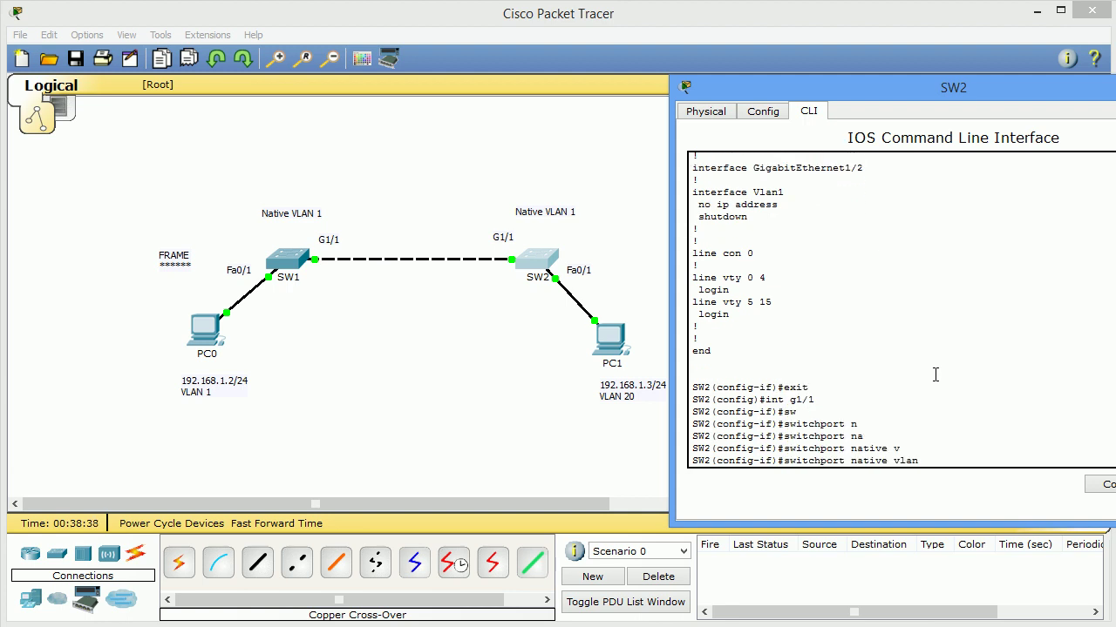
text(20)
key(Return)
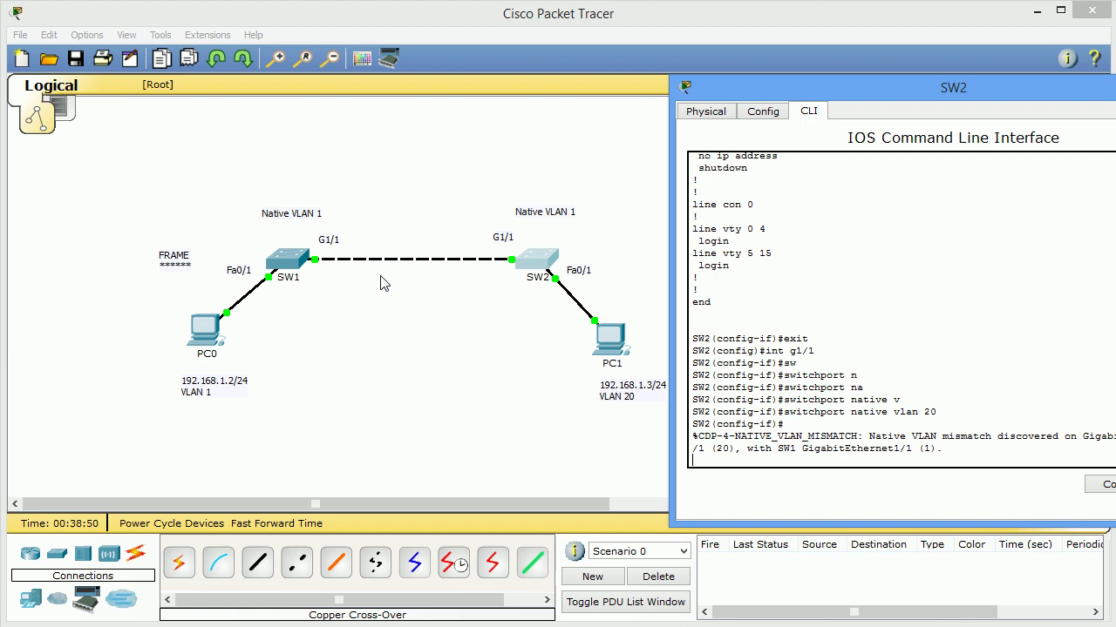
drag(967, 90, 936, 87)
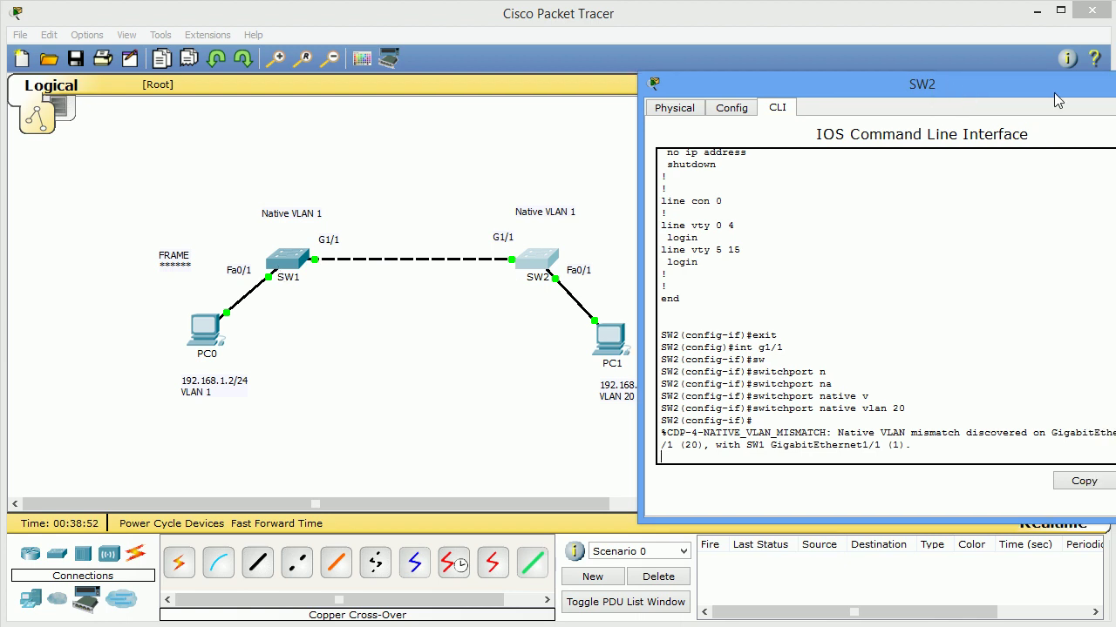
Close SW2's window, relabel the note above SW2 'Native VLAN 20', and return the FRAME note beside PC0
key(alt+F4)
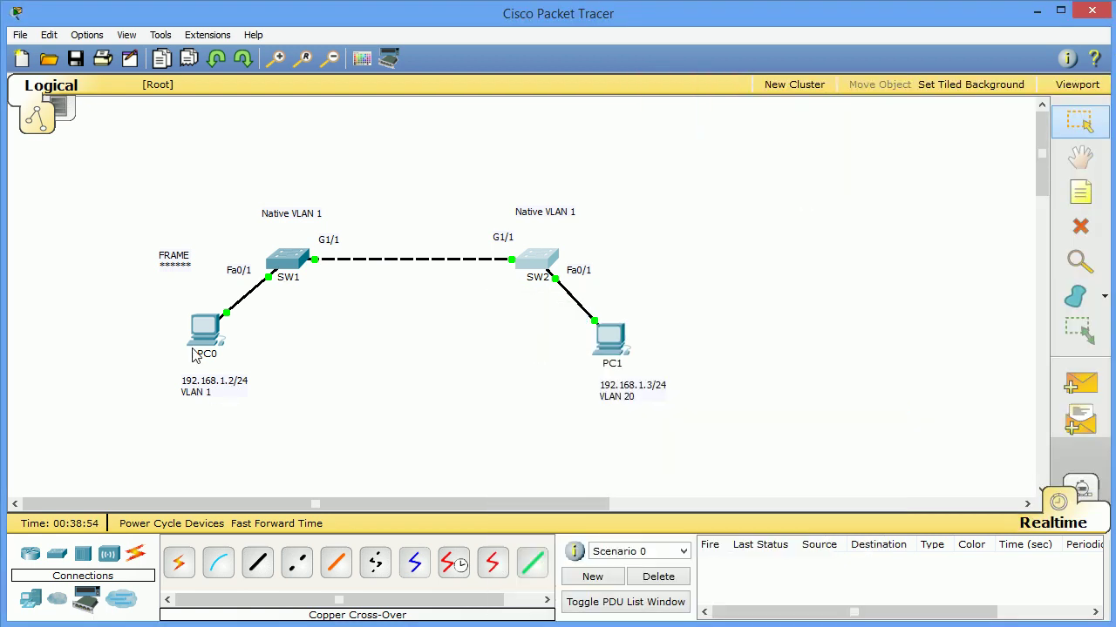
drag(178, 273, 439, 231)
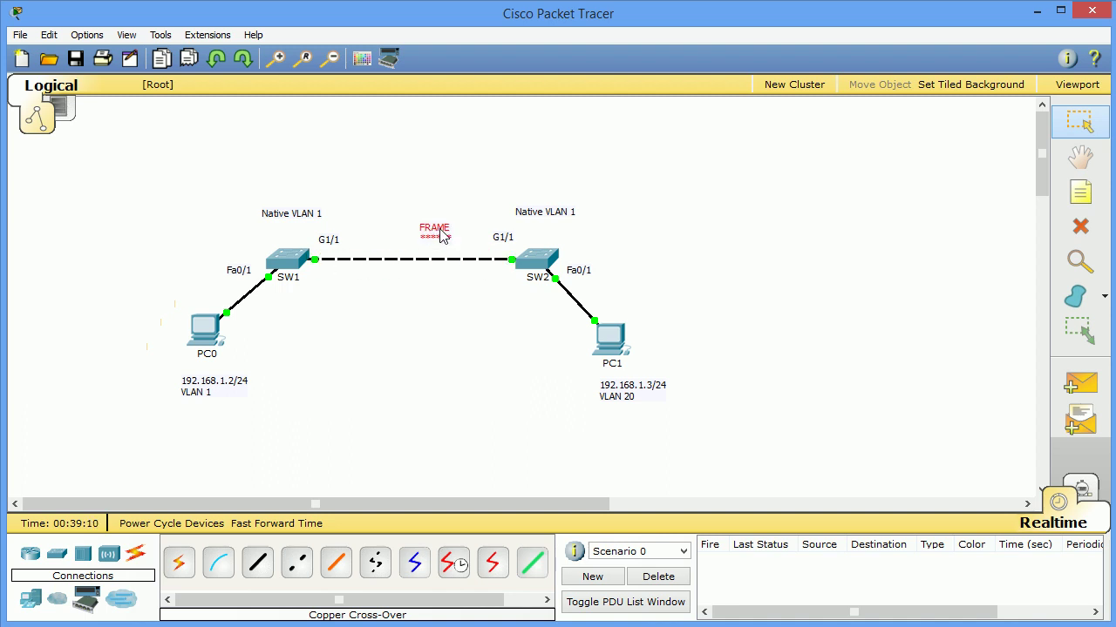
click(577, 213)
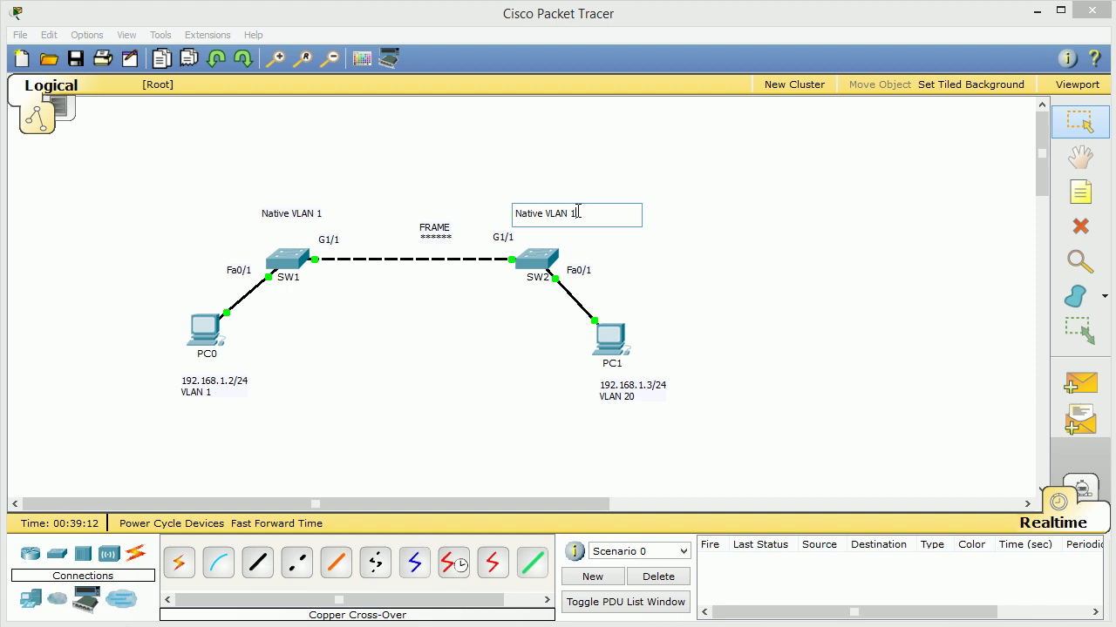
click(637, 192)
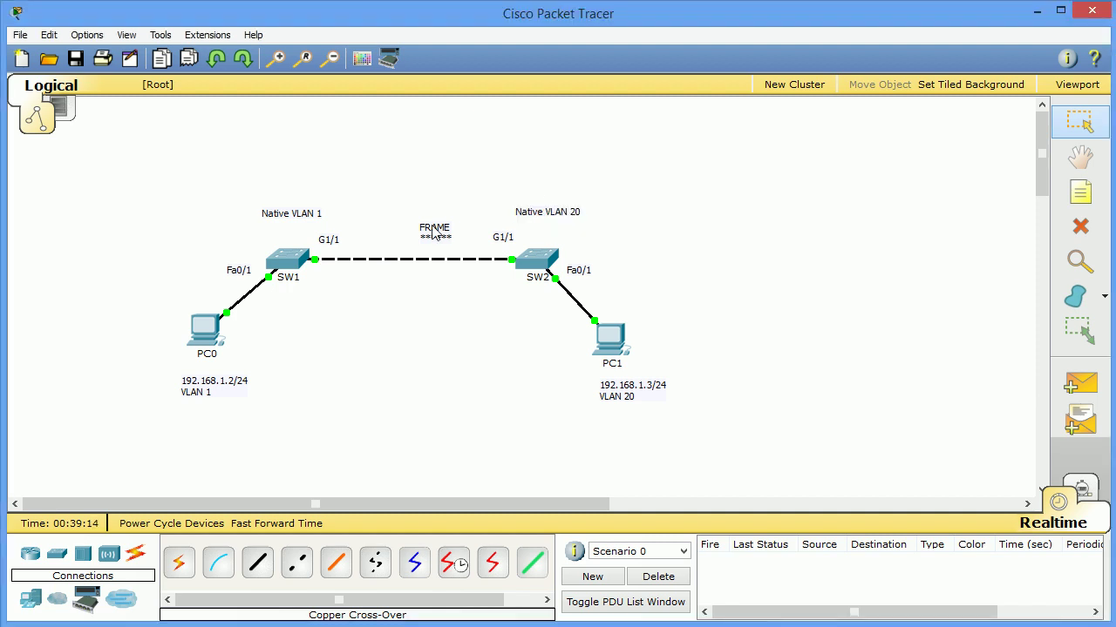
drag(432, 237, 108, 324)
Rerun PC0's ping to 192.168.1.3, view the full output with 4 replies and 0% loss, then hide PC0's window
double_click(206, 331)
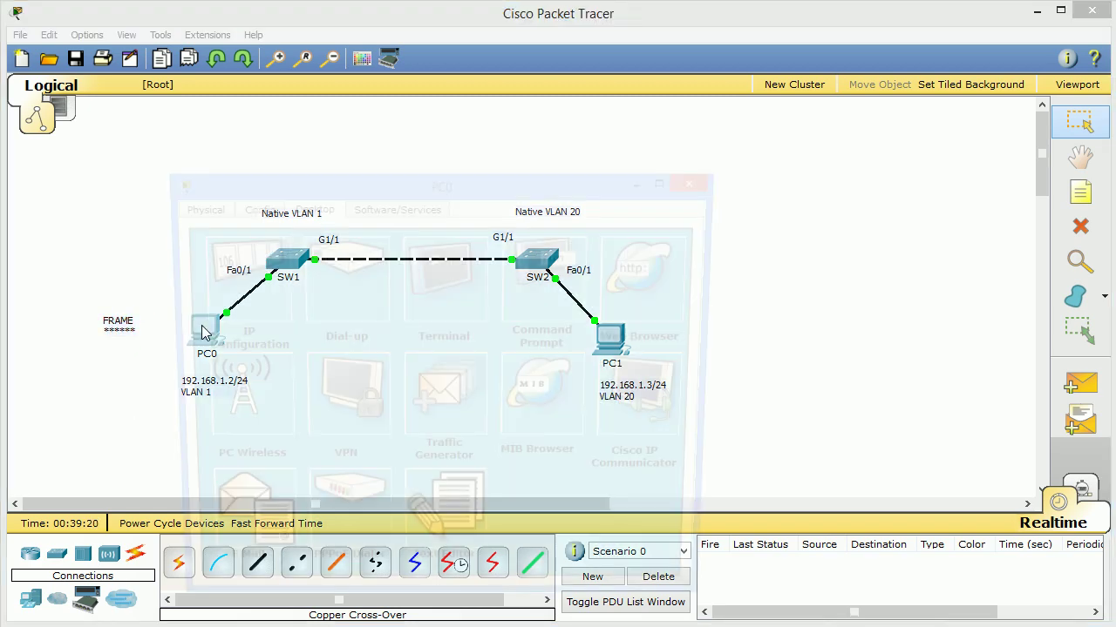
click(514, 305)
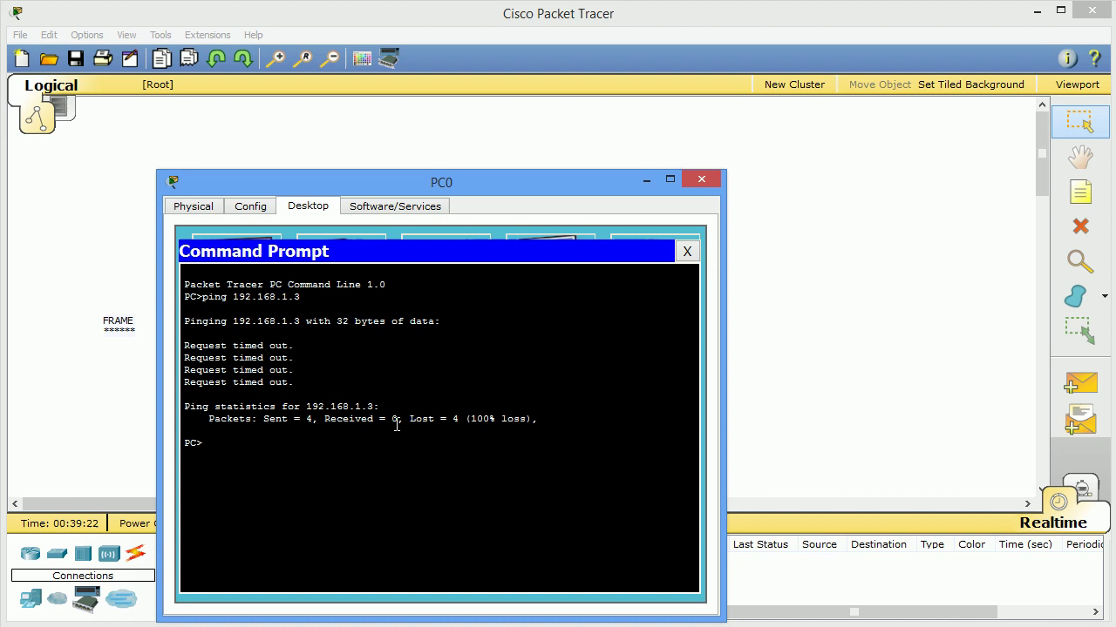
key(Up)
key(Return)
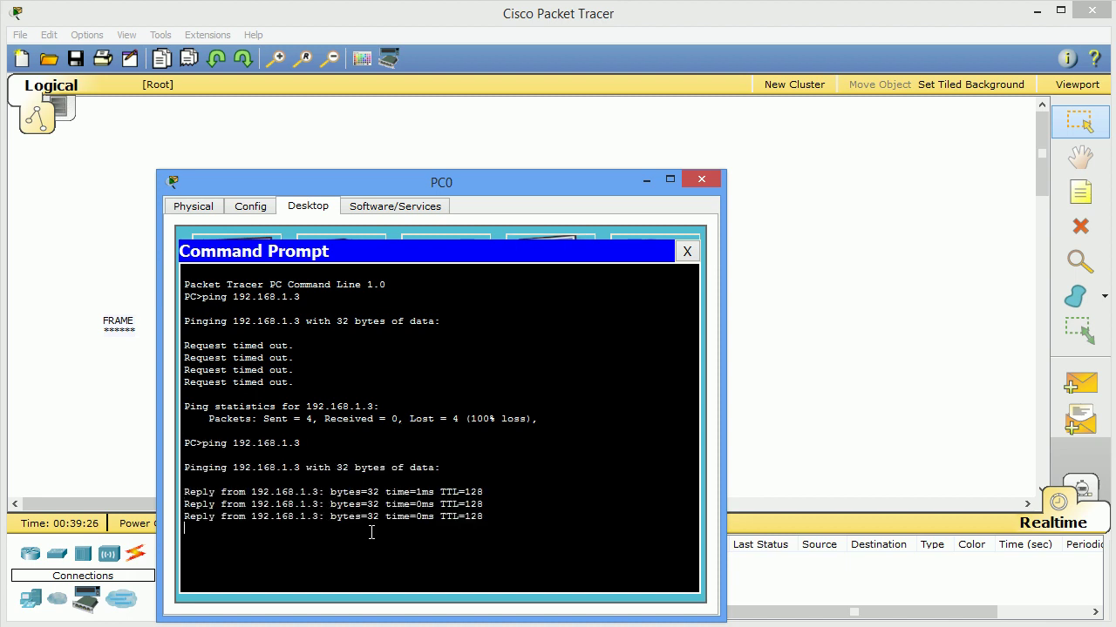
drag(528, 174, 440, 419)
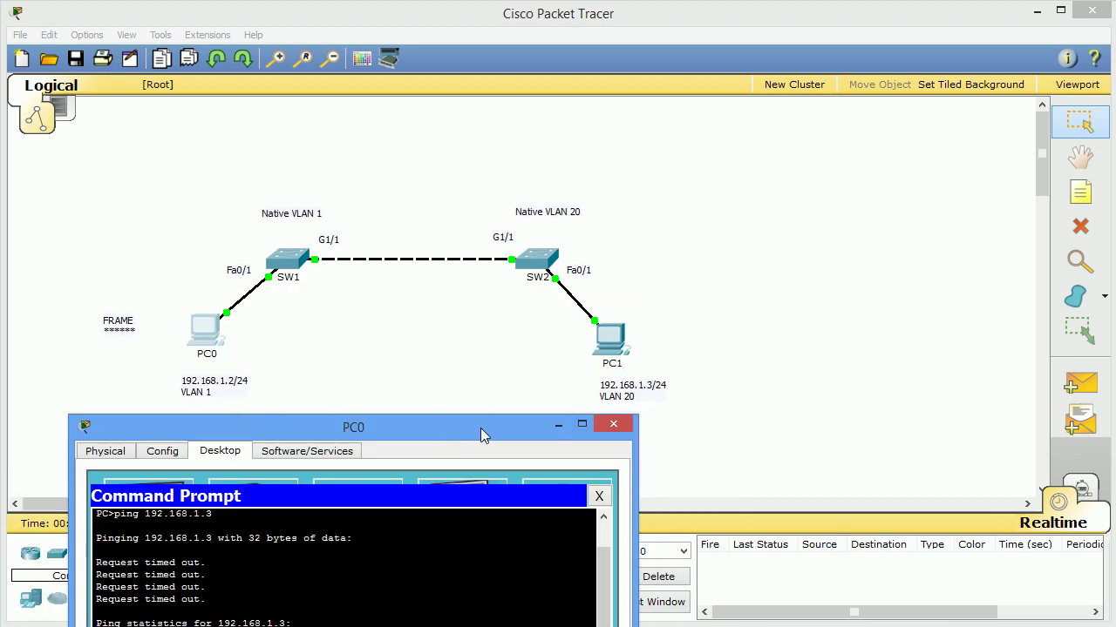
drag(486, 433, 521, 97)
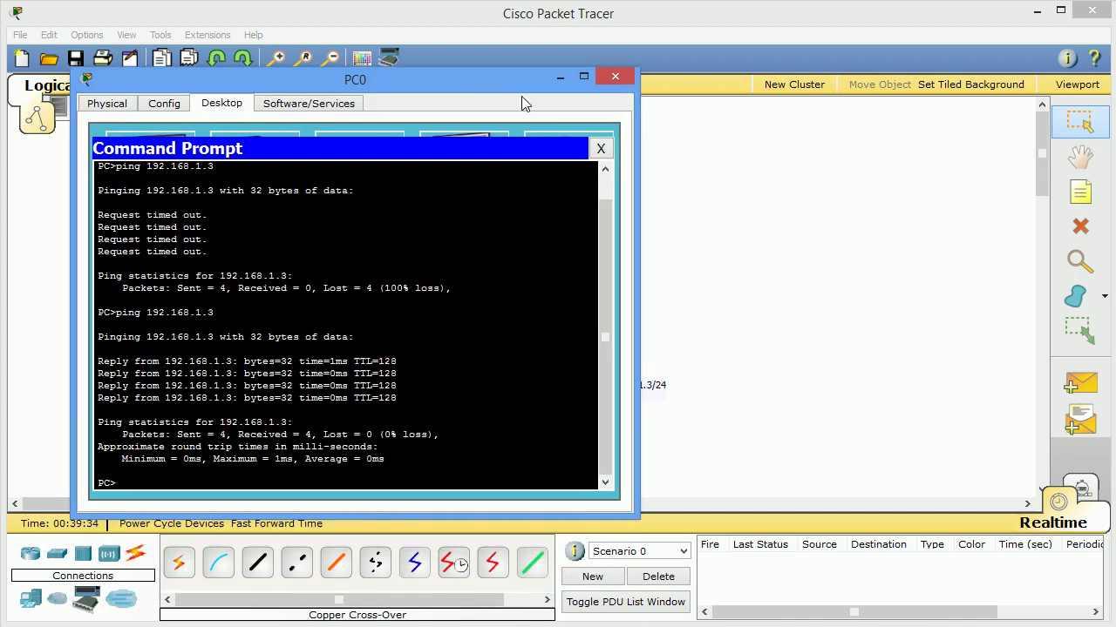
click(558, 78)
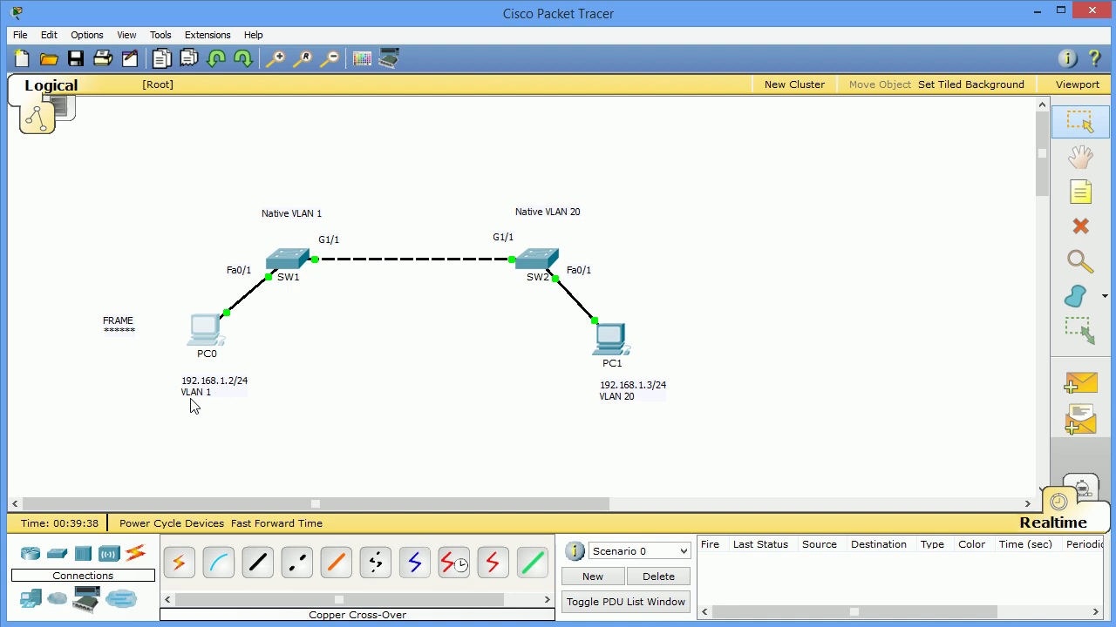
Open SW1's console, get a prompt, enter privileged mode with en, and move the console aside
click(289, 262)
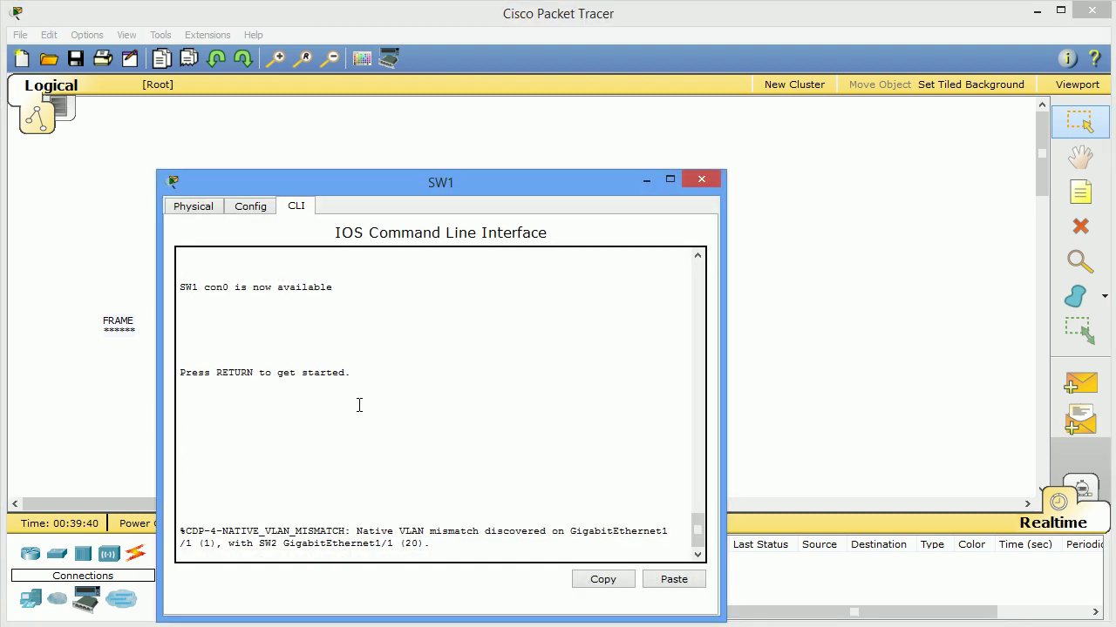
key(Return)
key(Return)
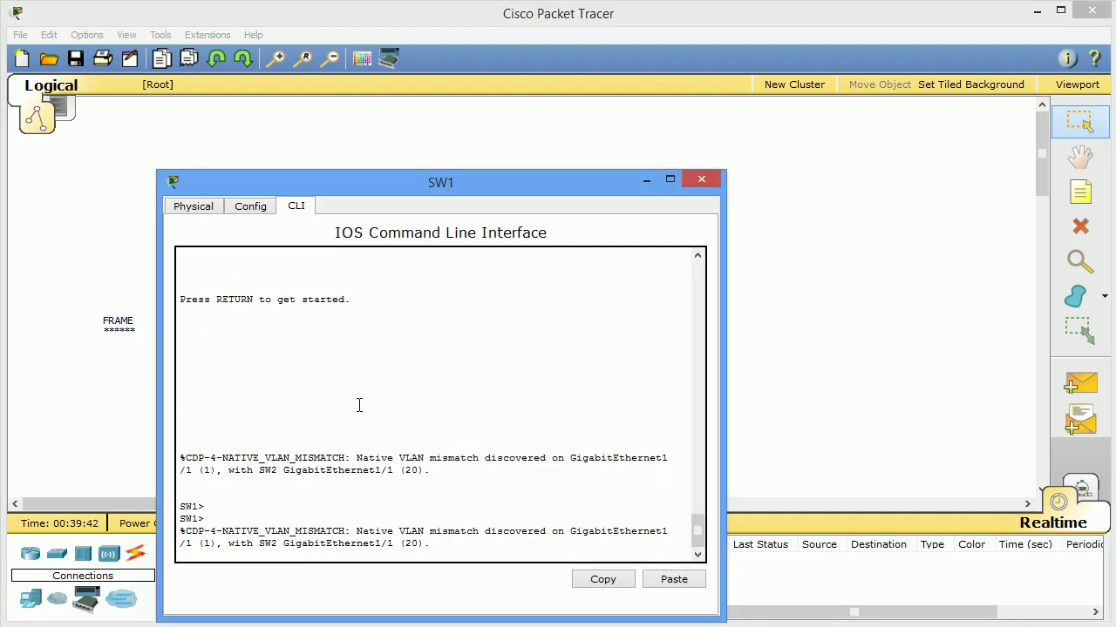
text(en)
key(Return)
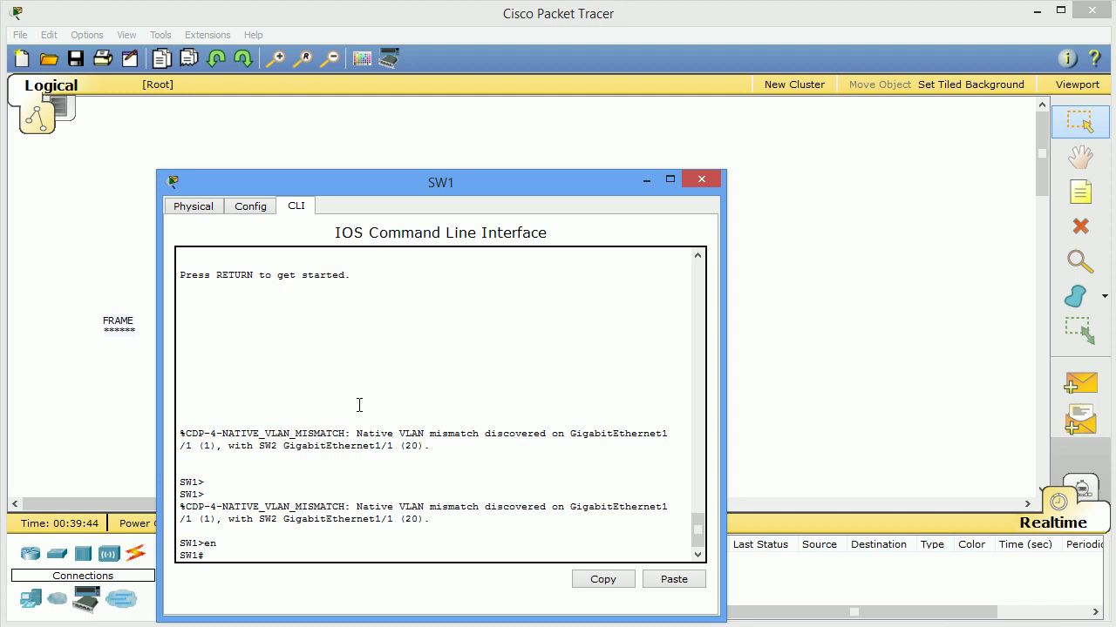
key(Return)
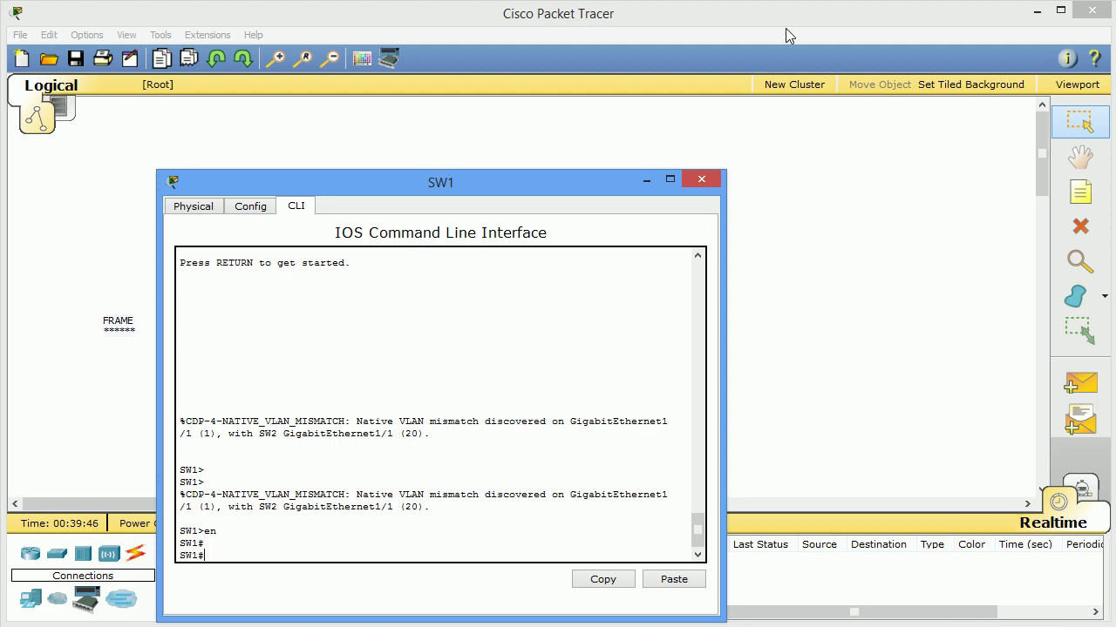
drag(484, 192, 672, 199)
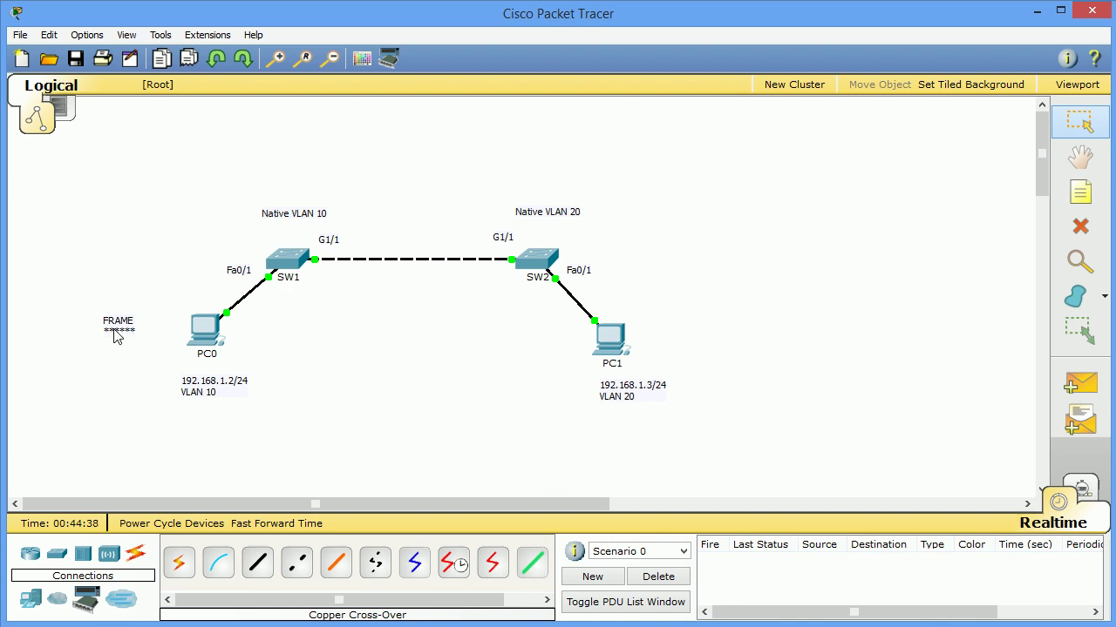
Carry the FRAME note from beside PC0 over SW1 and across the trunk to SW2
drag(114, 330, 243, 250)
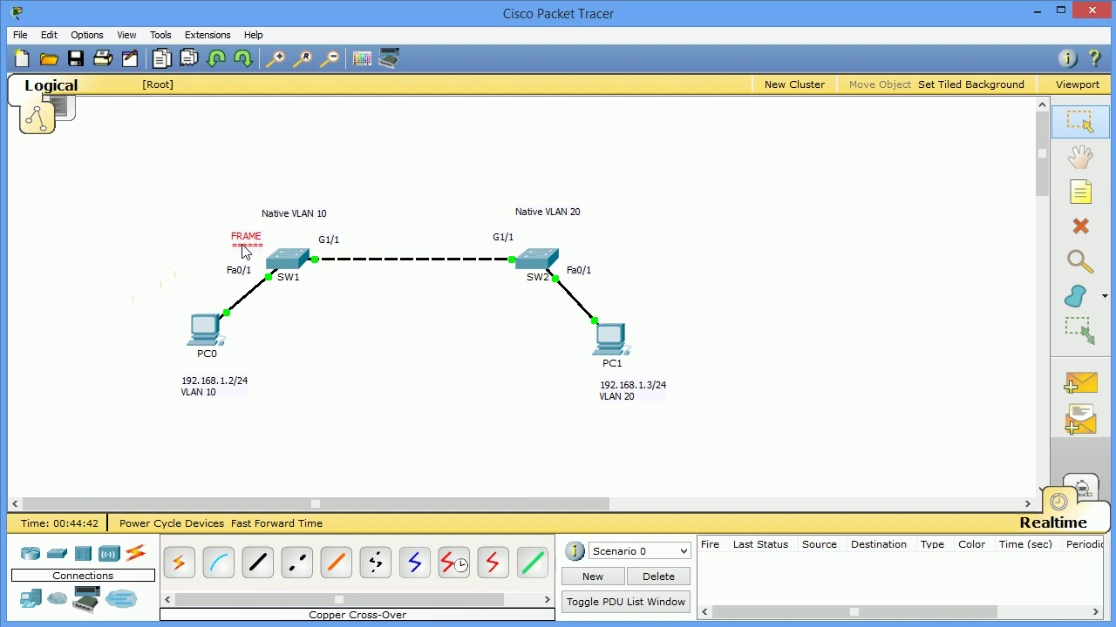
drag(244, 250, 453, 248)
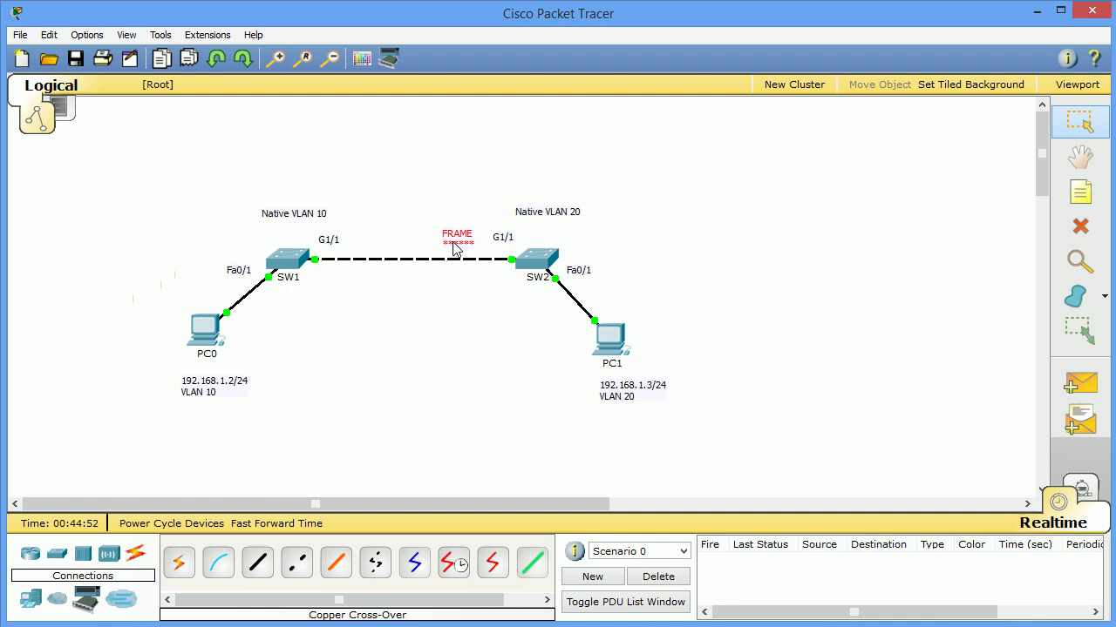
drag(453, 248, 187, 189)
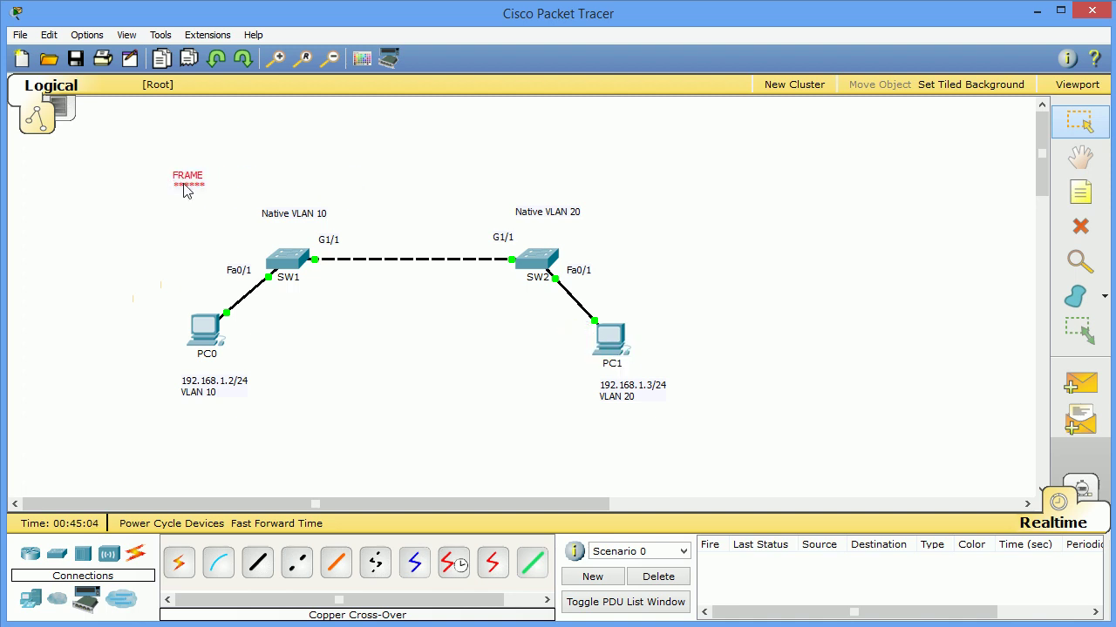
Rerun ping 192.168.1.3 from PC0's command prompt, then hide PC0's window
click(206, 331)
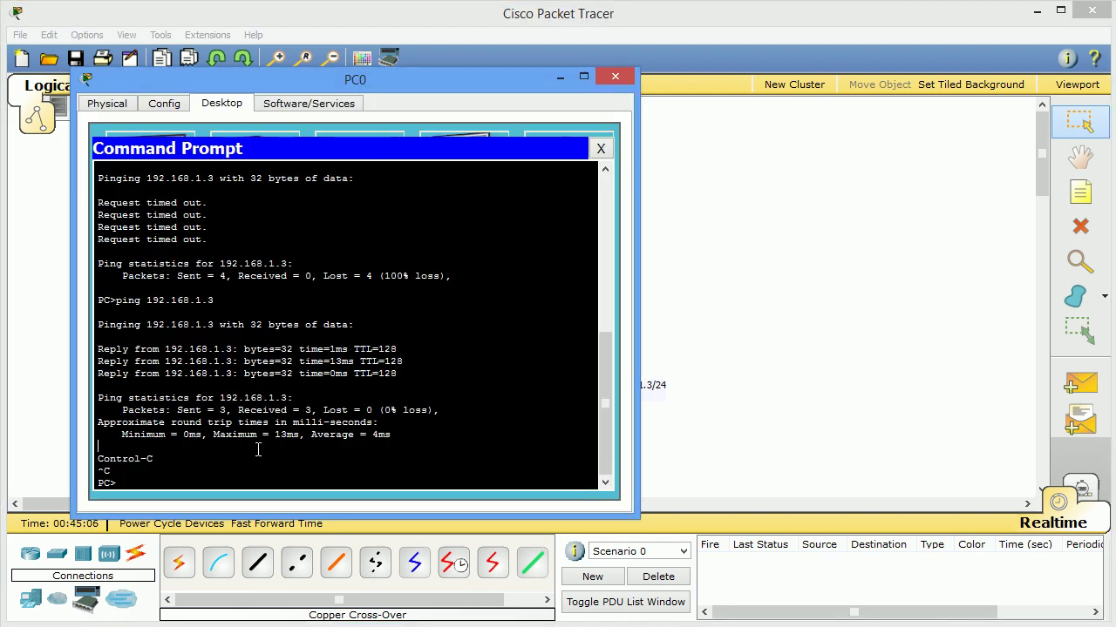
key(Up)
key(Return)
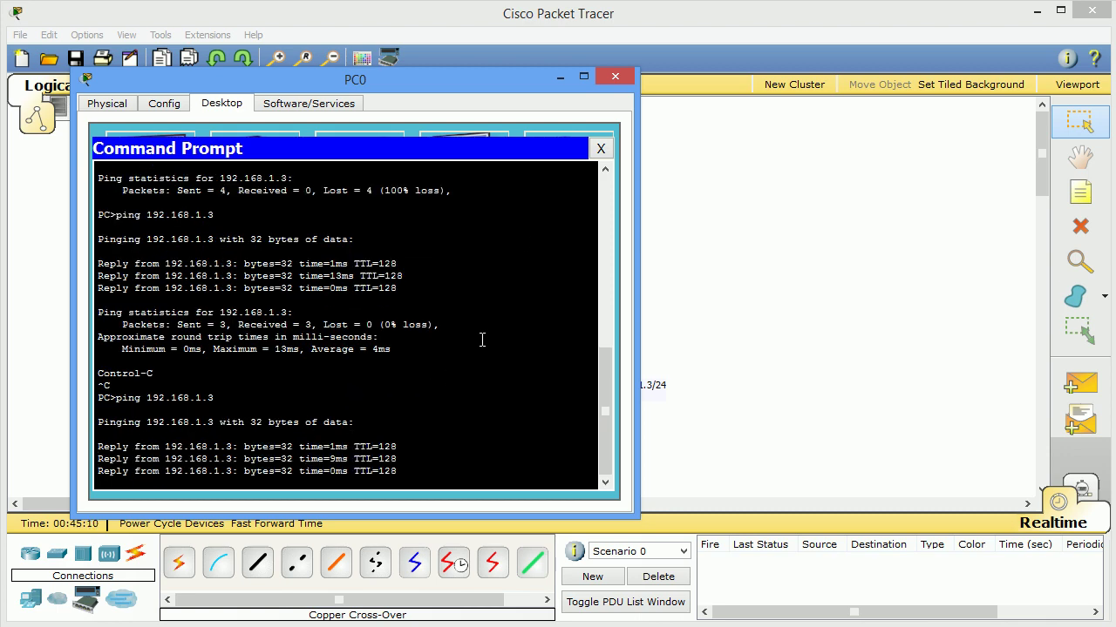
click(561, 78)
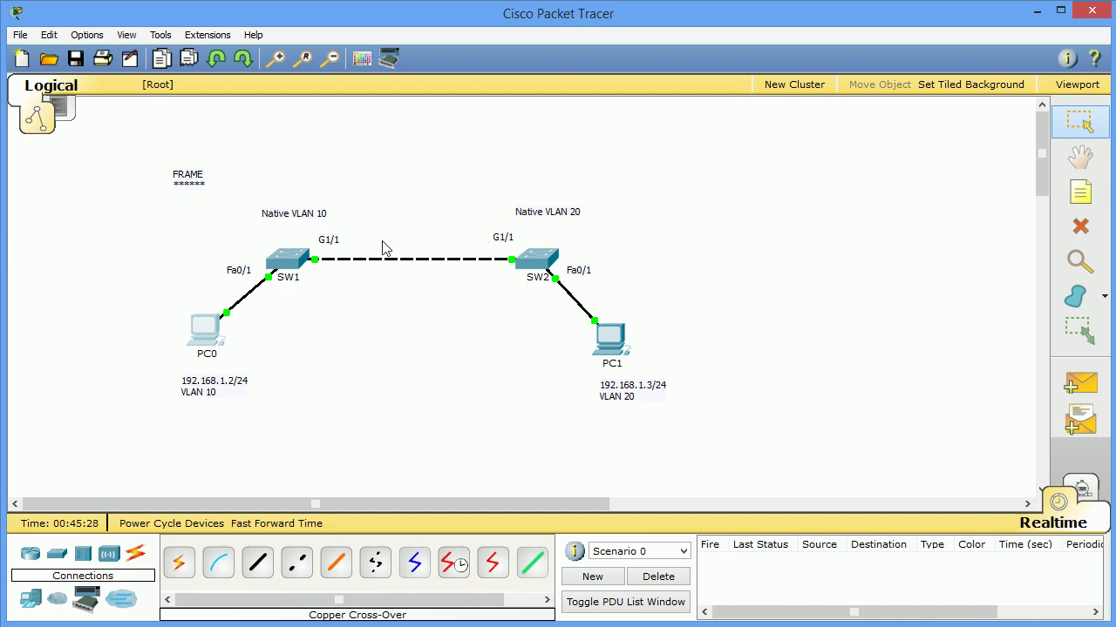
key(alt+Tab)
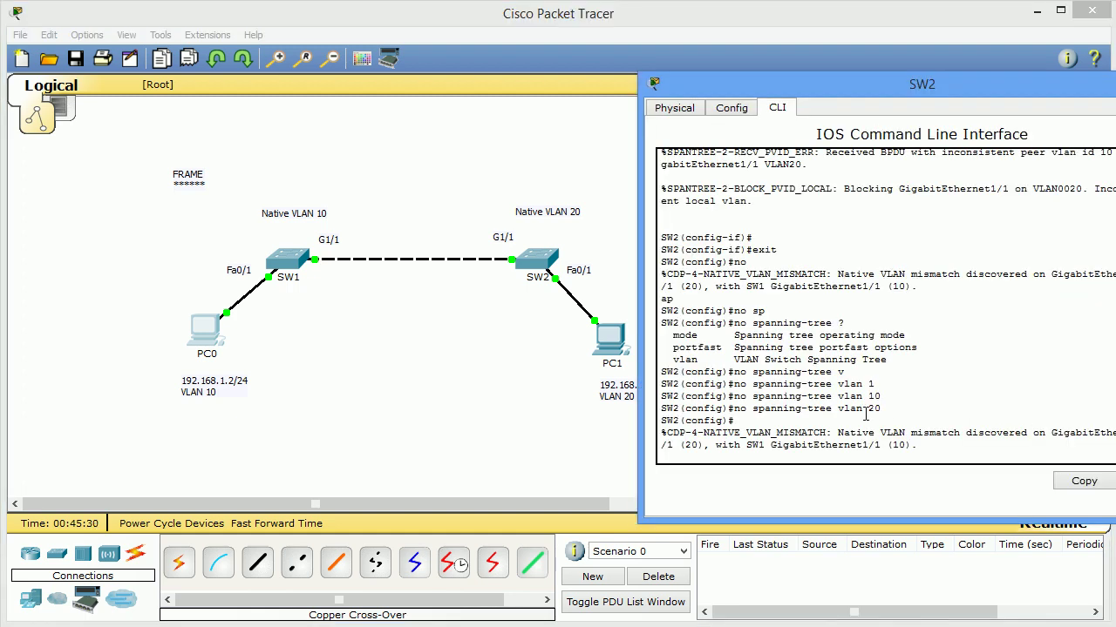
drag(884, 409, 660, 371)
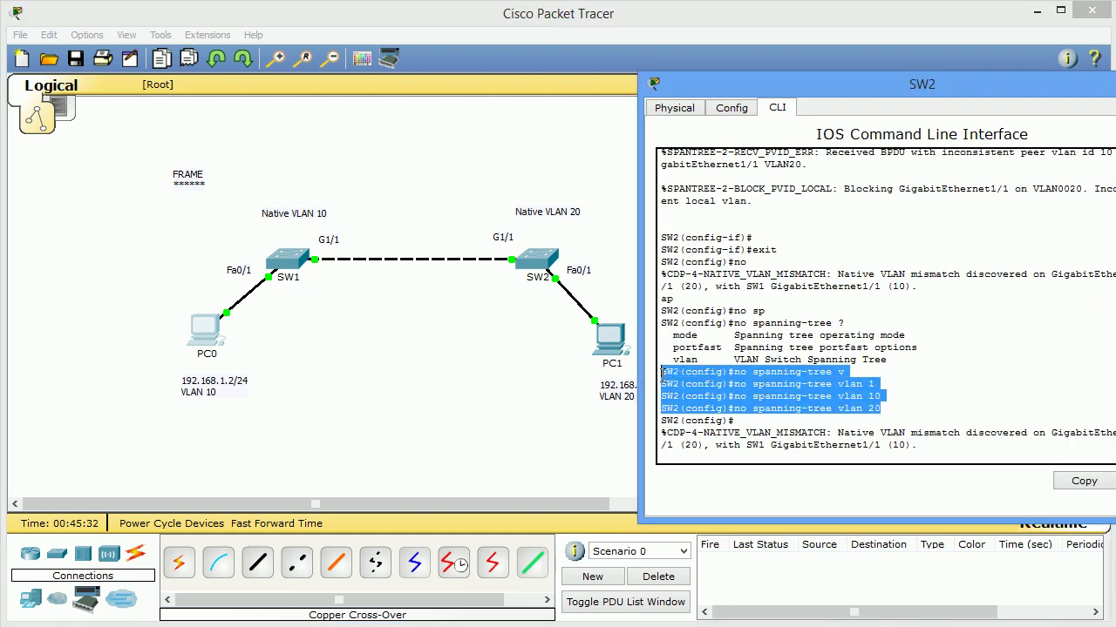
click(715, 385)
click(430, 443)
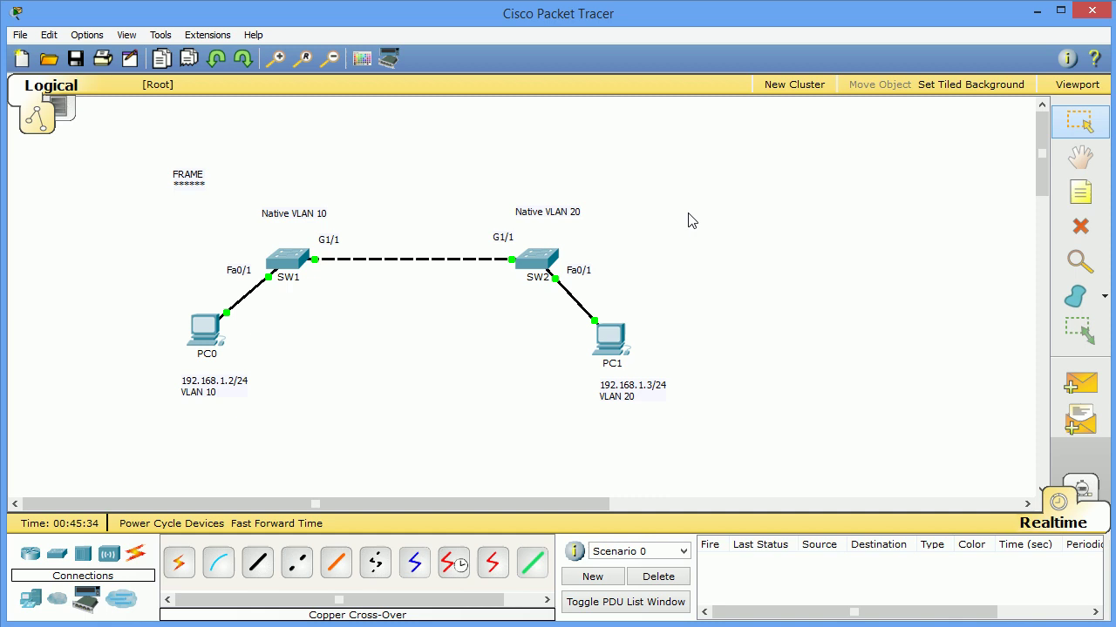